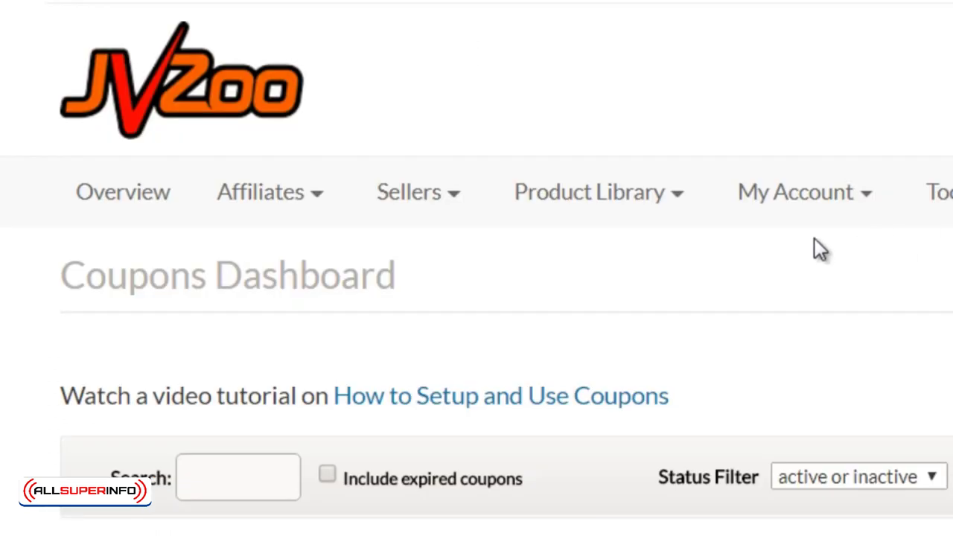
Step: Start a new coupon and leave its product set to All Products
click(450, 200)
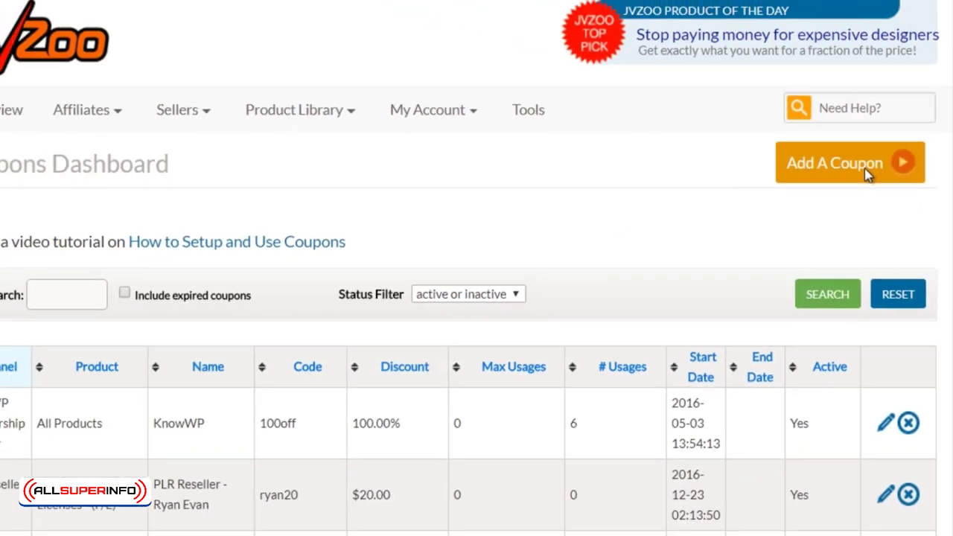
click(868, 172)
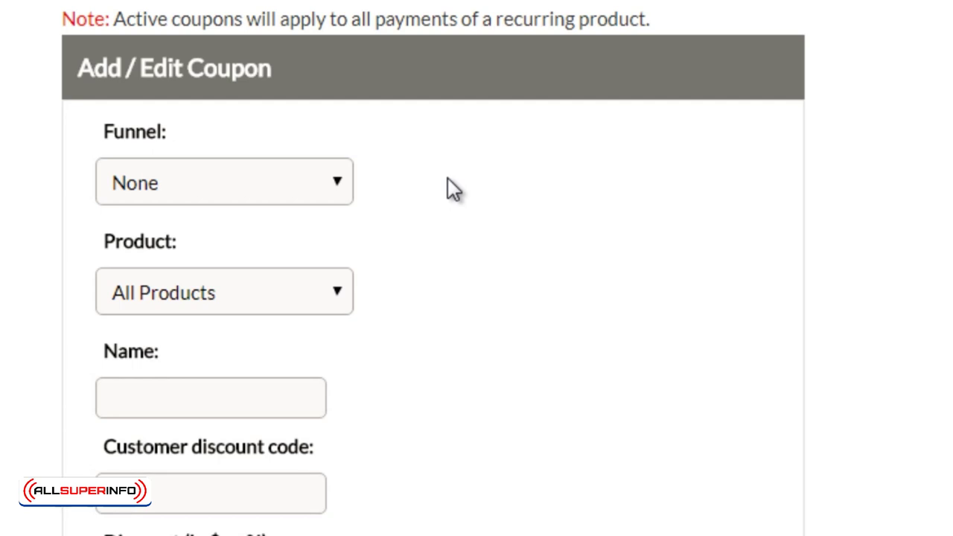
click(274, 292)
key(Down)
key(Down)
key(Down)
key(Down)
key(Down)
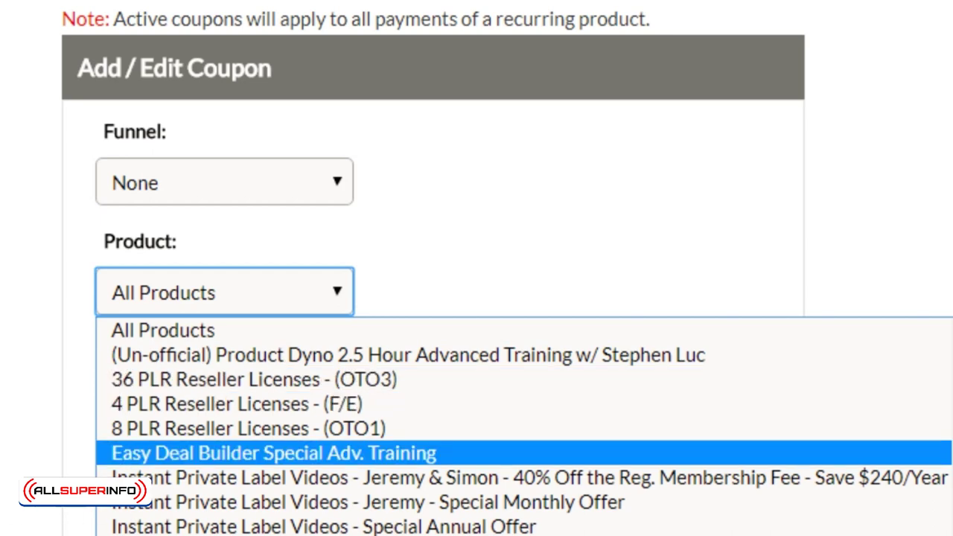
click(231, 285)
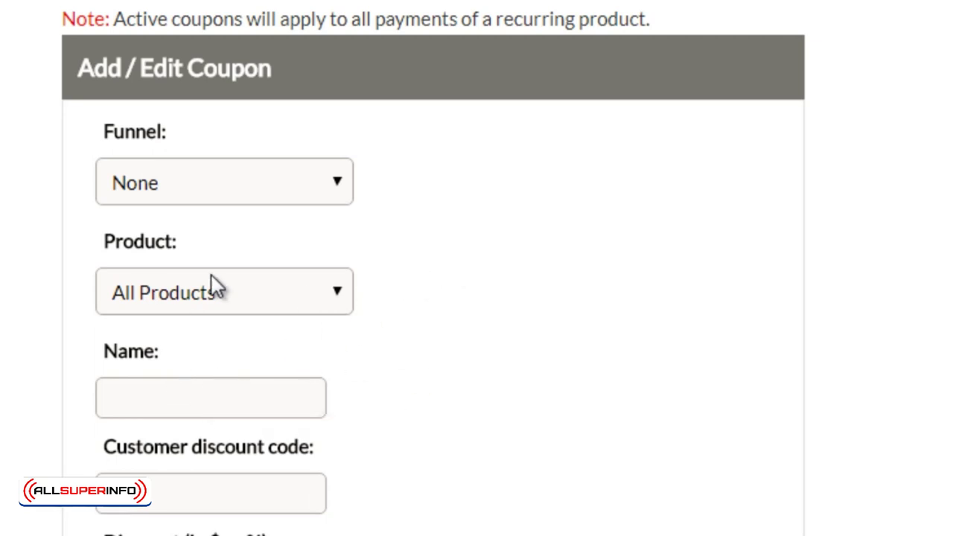
Step: Keep the coupon's funnel set to None and move to the Name field
click(240, 181)
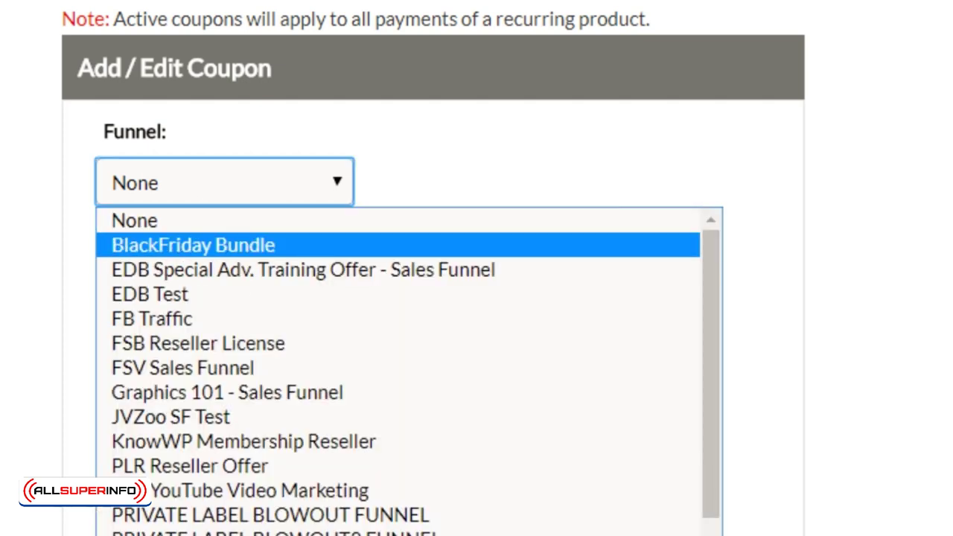
key(Escape)
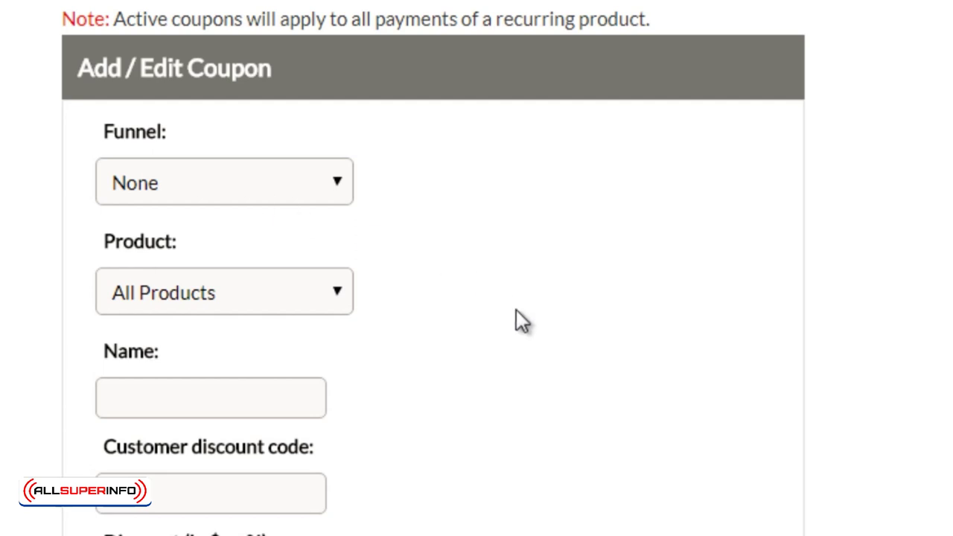
click(247, 387)
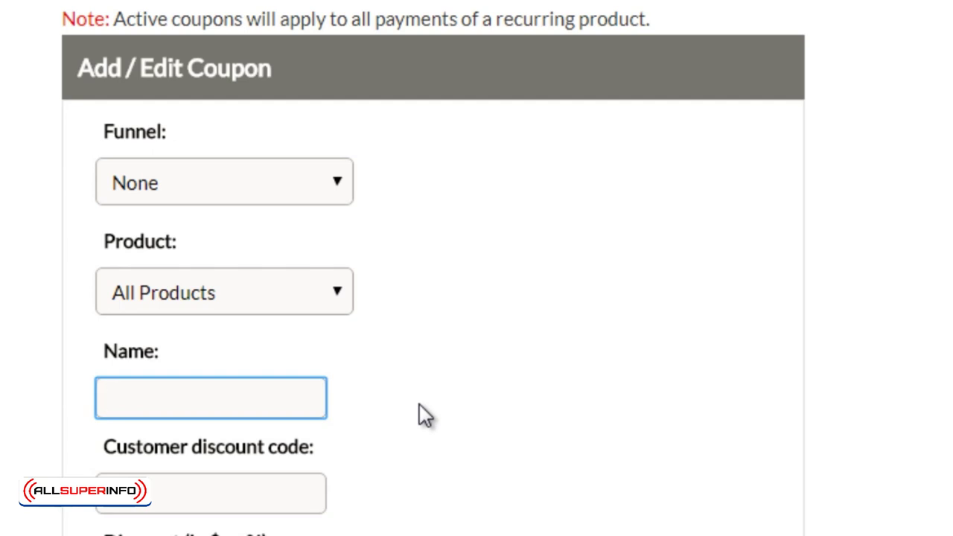
Step: Name the coupon 'THANKSGIVING 2017'
click(225, 486)
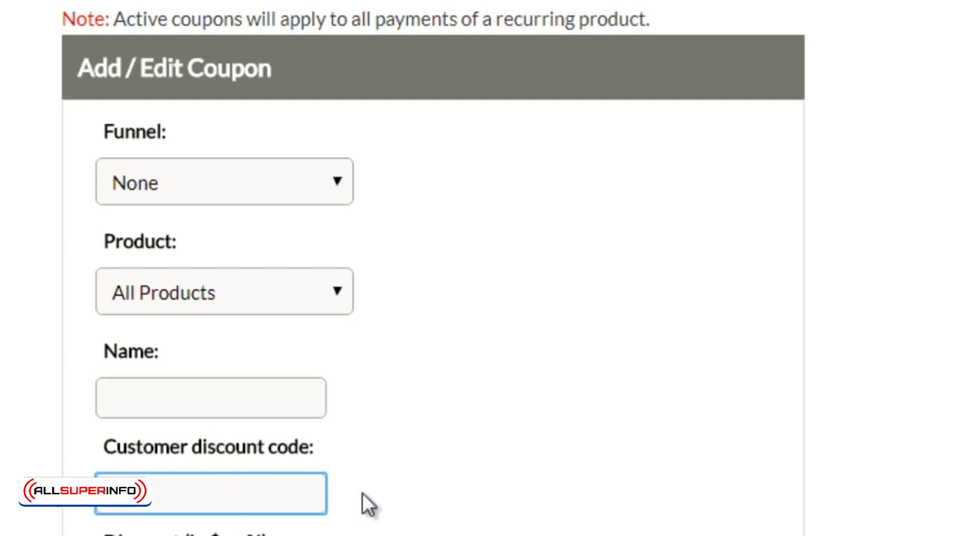
click(214, 395)
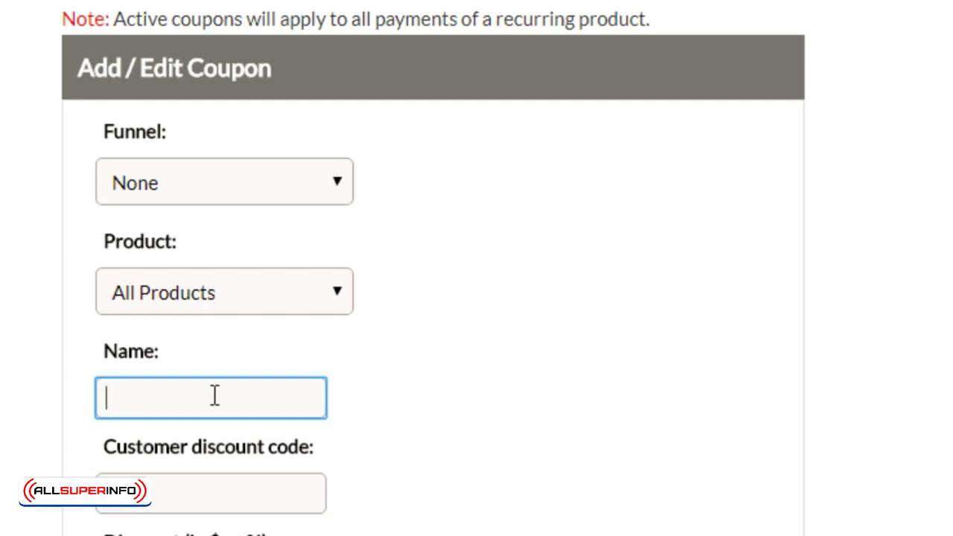
text(THANKSGIVING 2017)
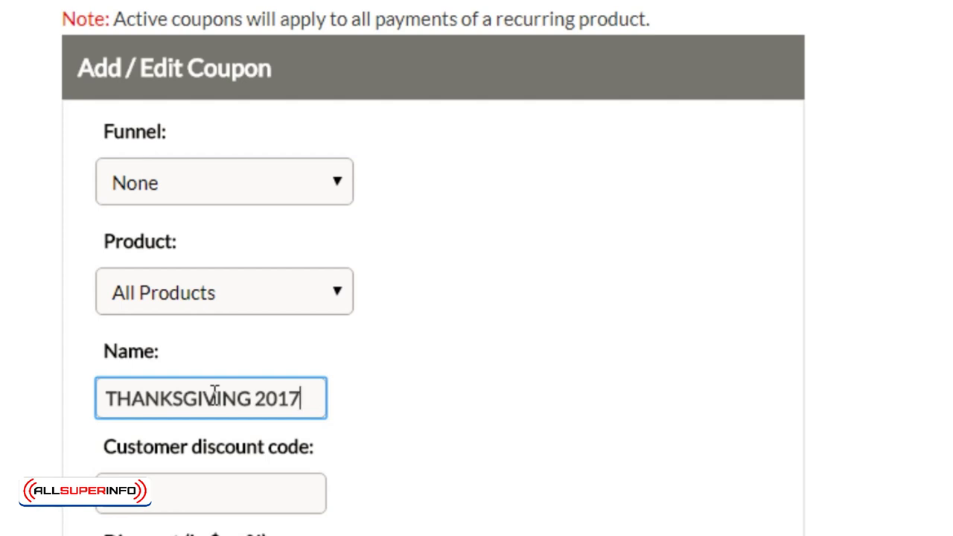
Step: Enter customer discount code THANKS20, correcting the mistyped THANKS17
click(215, 495)
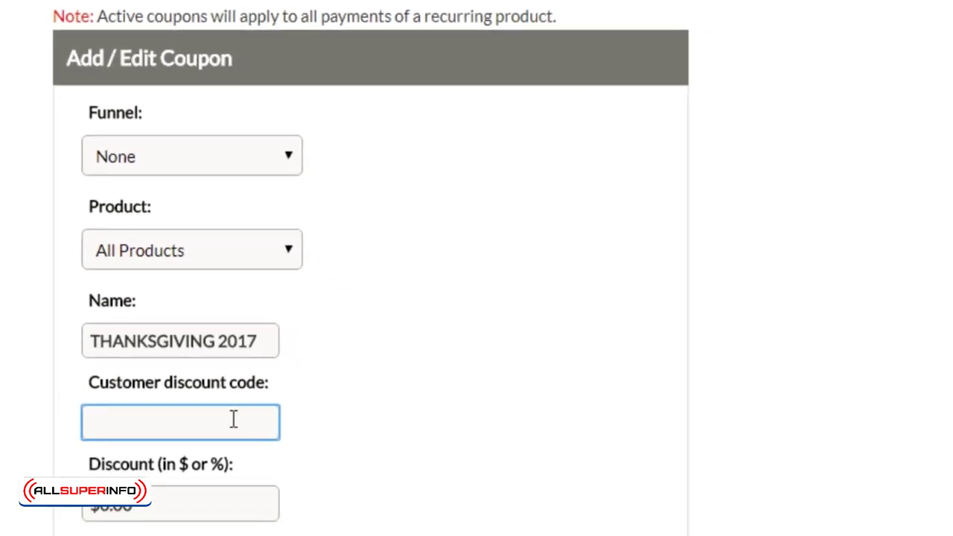
text(THANKS)
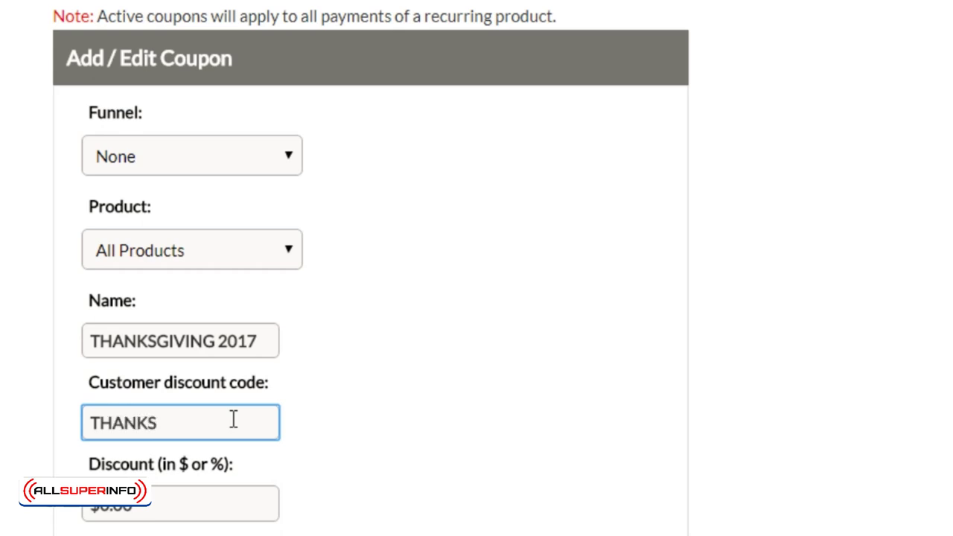
text(17)
click(334, 415)
click(245, 413)
key(BackSpace)
key(BackSpace)
text(20)
click(410, 476)
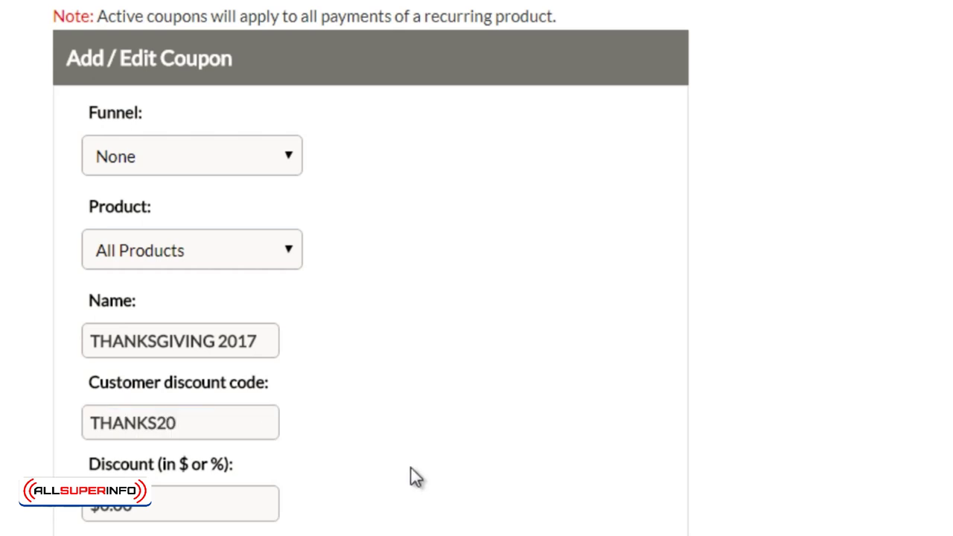
scroll(410, 362, down, 4)
click(182, 267)
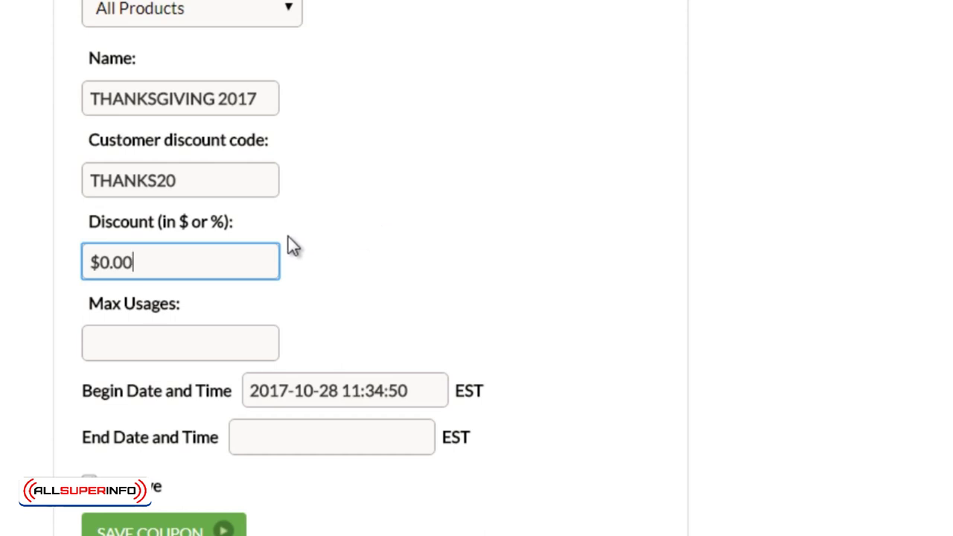
Step: Try replacing the $0.00 discount with 50% and then $20 values
drag(186, 259, 67, 274)
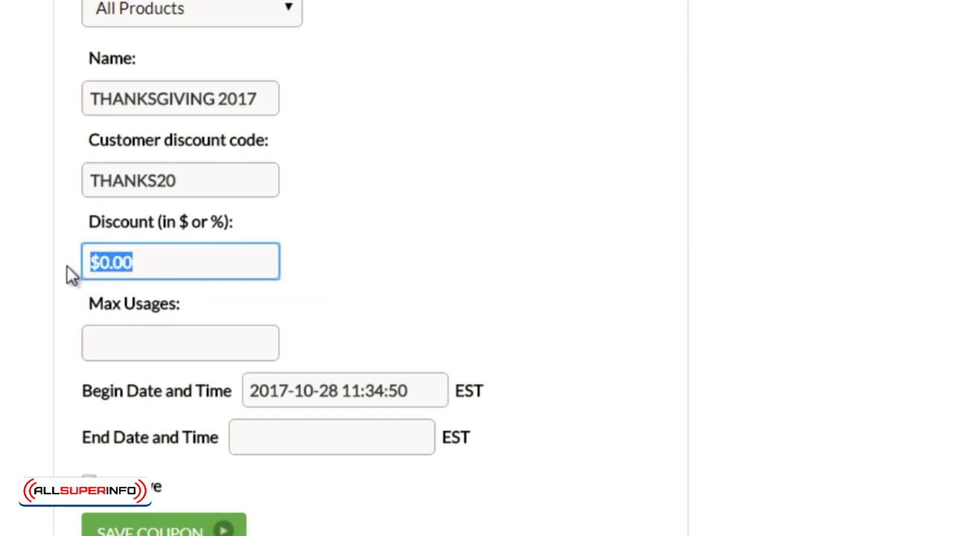
text(50%)
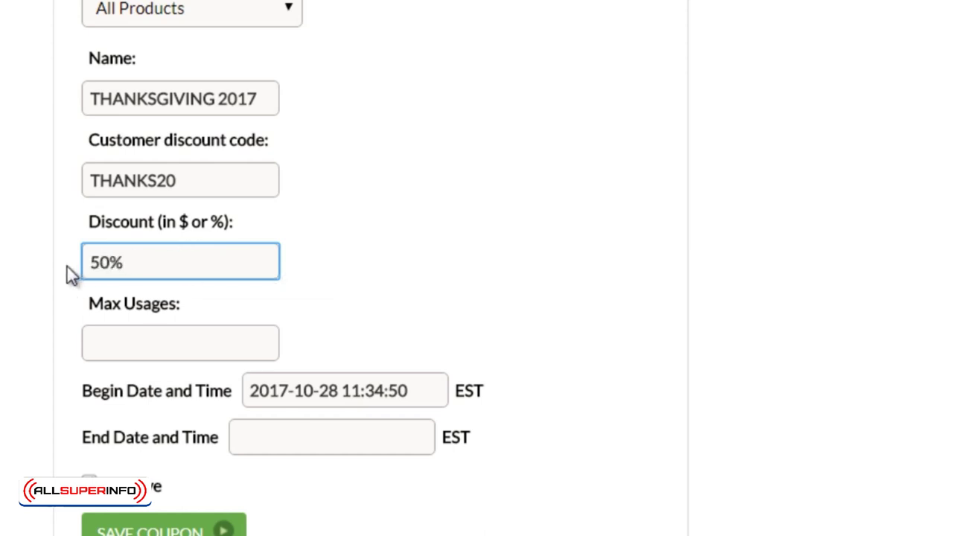
drag(187, 266, 4, 268)
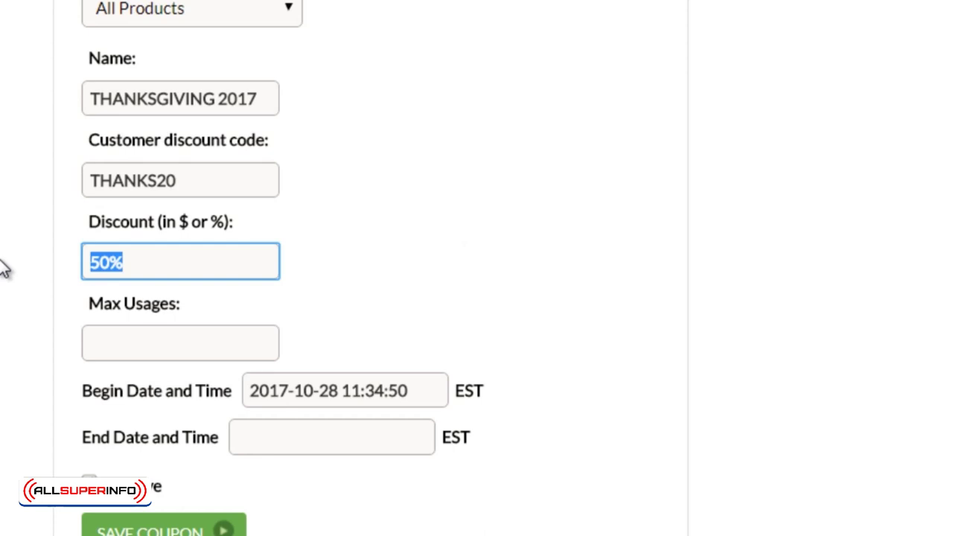
text($2)
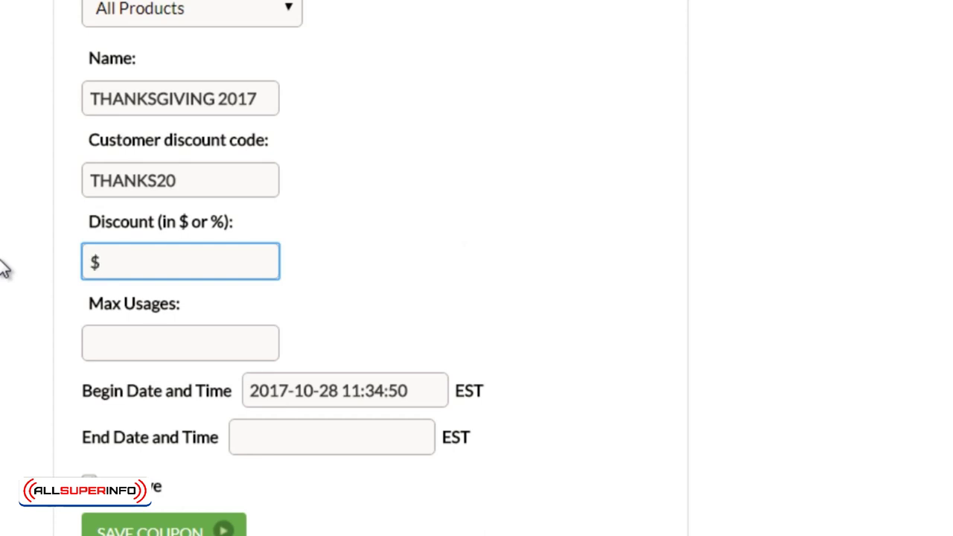
text(0)
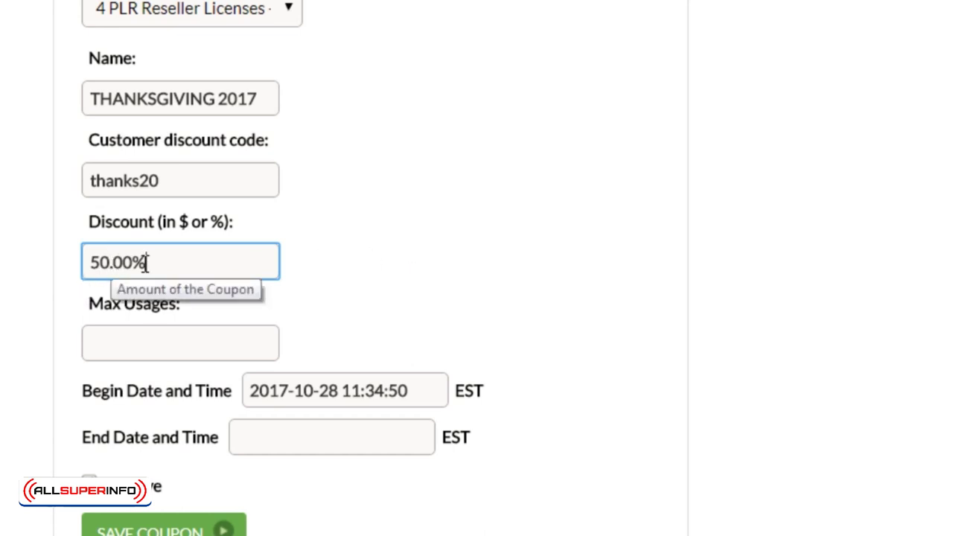
drag(132, 262, 159, 262)
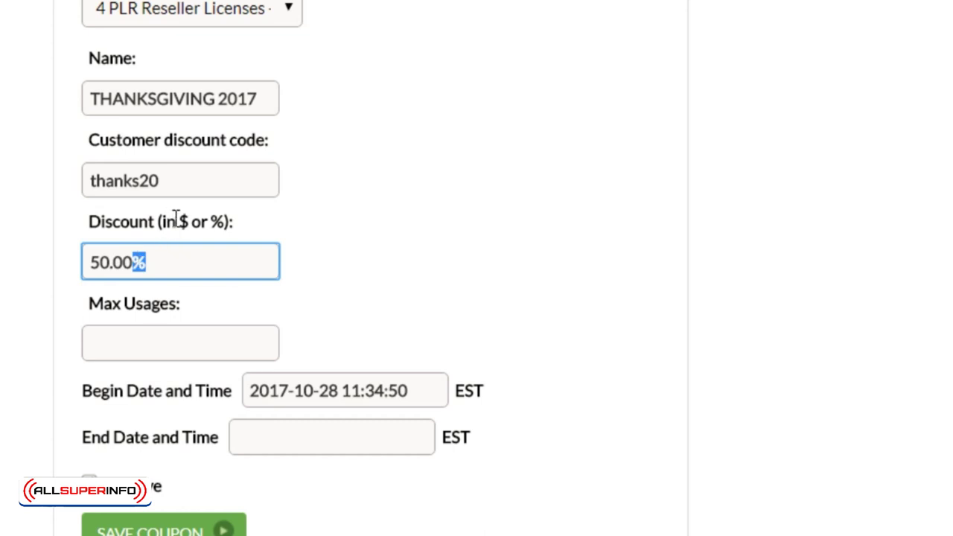
click(88, 262)
key(ctrl+a)
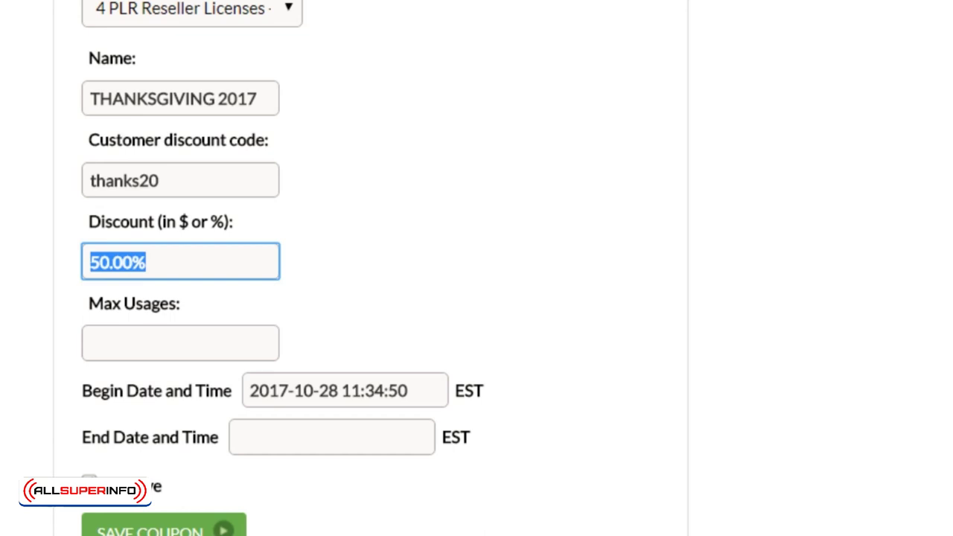
Step: Enter a 50 discount and review the $0.00 format error hint
text(50)
click(388, 334)
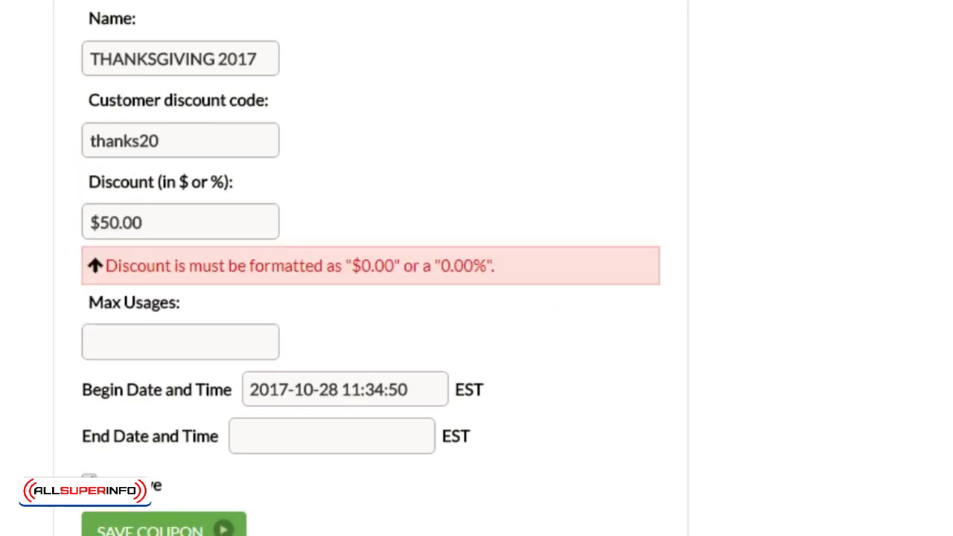
scroll(370, 268, down, 2)
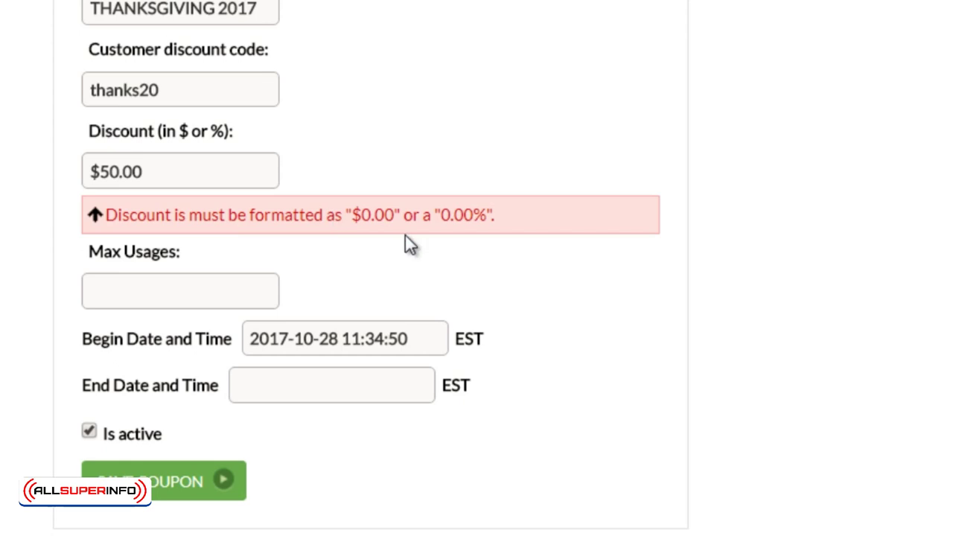
double_click(356, 210)
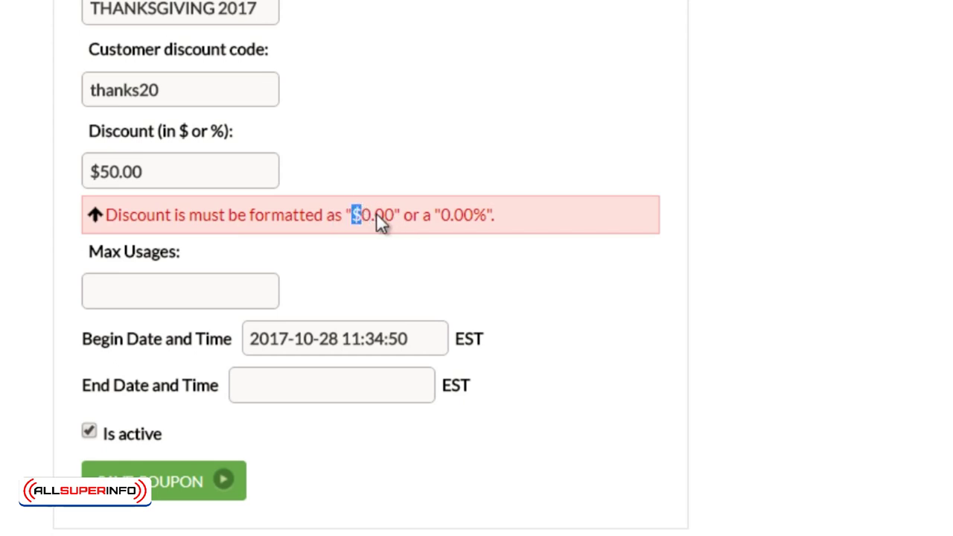
drag(439, 215, 475, 215)
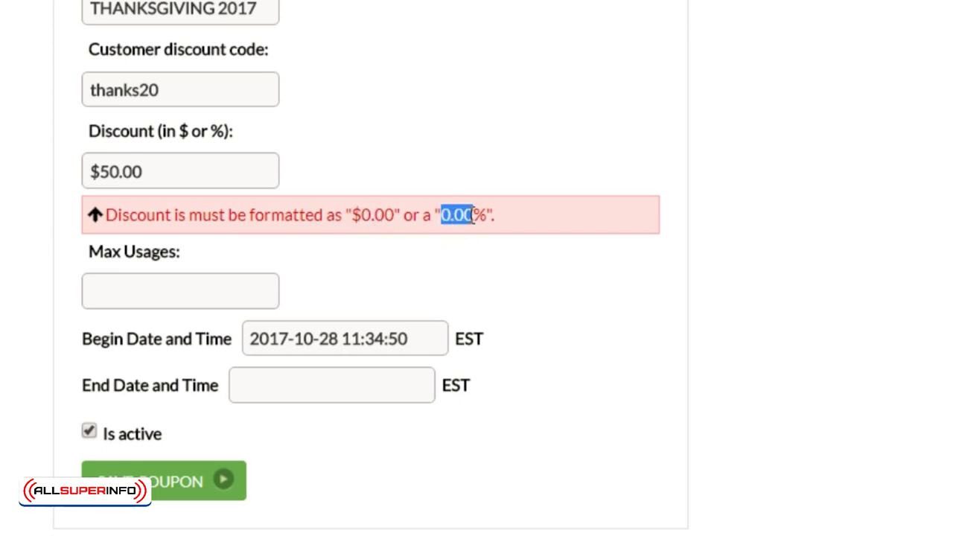
click(479, 215)
double_click(480, 214)
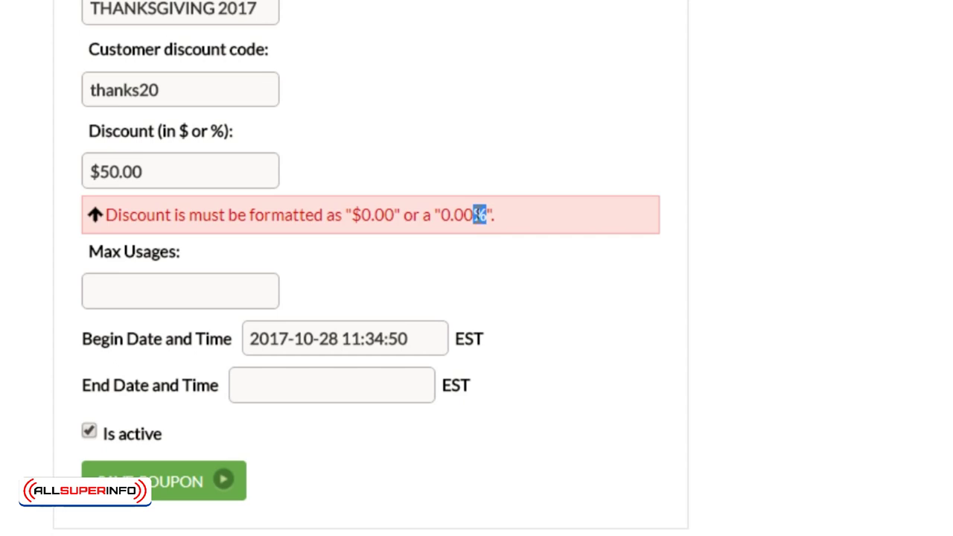
click(783, 199)
Step: Replace the $50.00 discount with $20
click(185, 179)
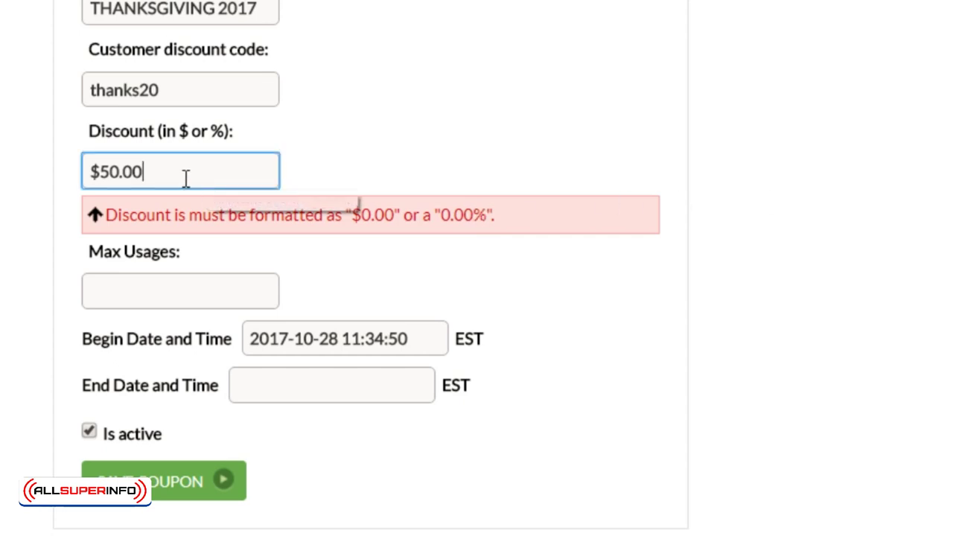
drag(185, 179, 70, 171)
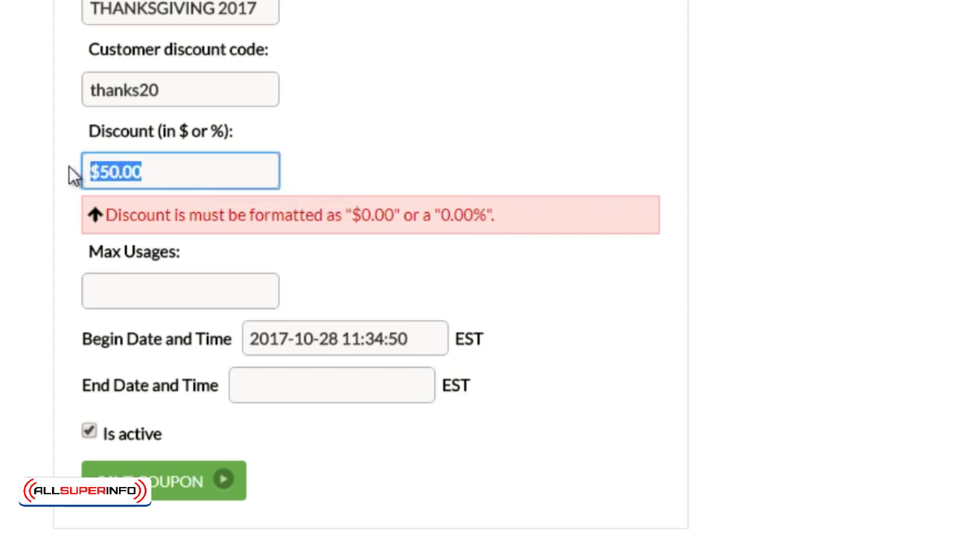
text($)
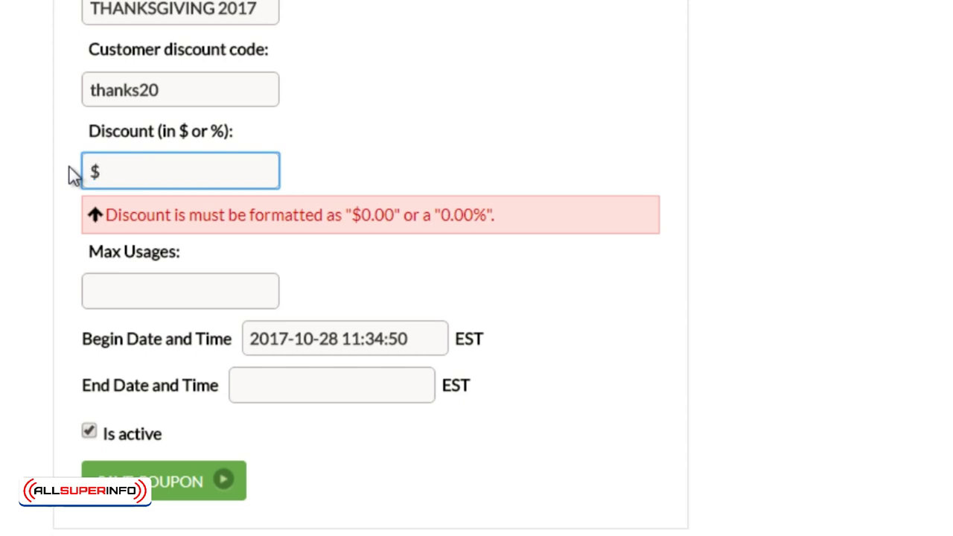
text(20)
click(26, 233)
Step: Set Max Usages to 99999, replacing an initial 100
click(149, 290)
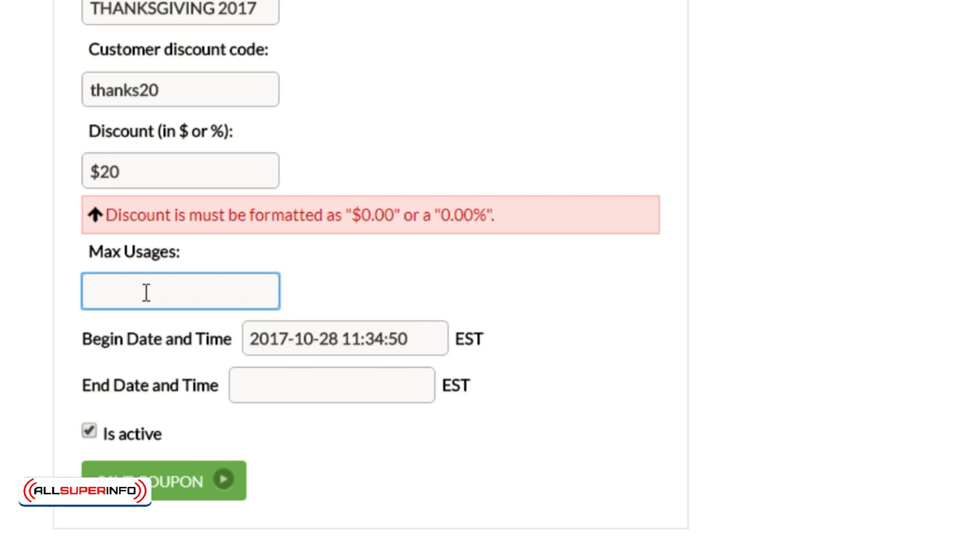
text(100)
drag(144, 291, 68, 293)
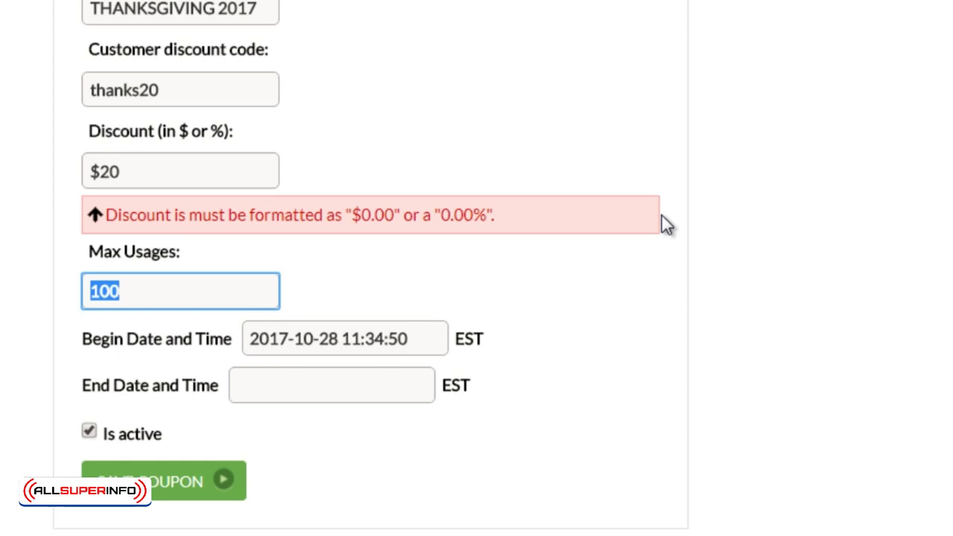
click(216, 299)
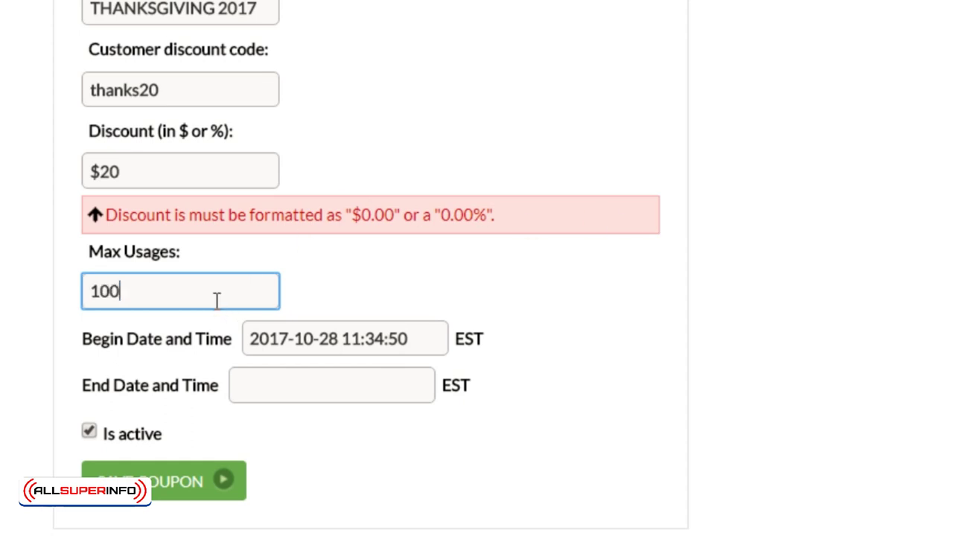
double_click(107, 298)
text(99999)
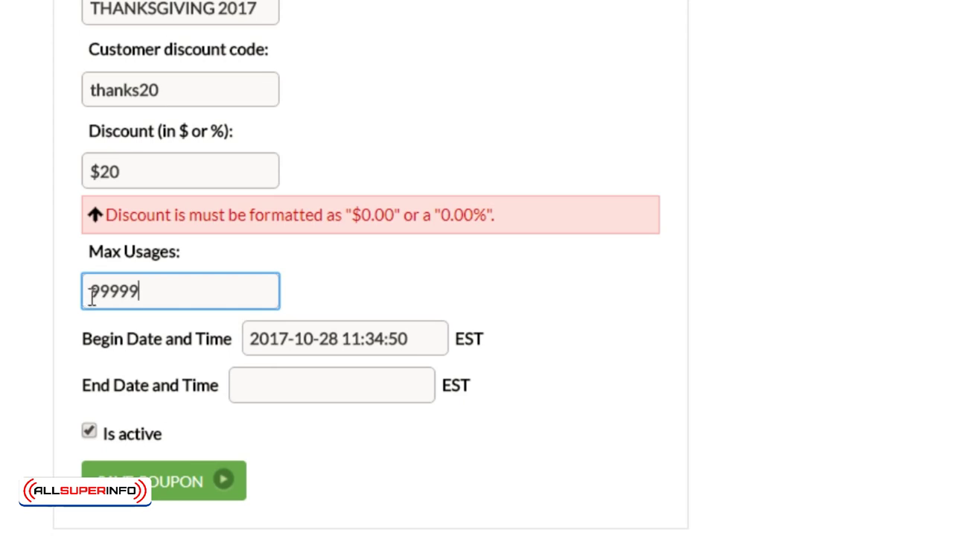
Step: Set the coupon's end date to November 1, 2017 in the date picker
click(626, 312)
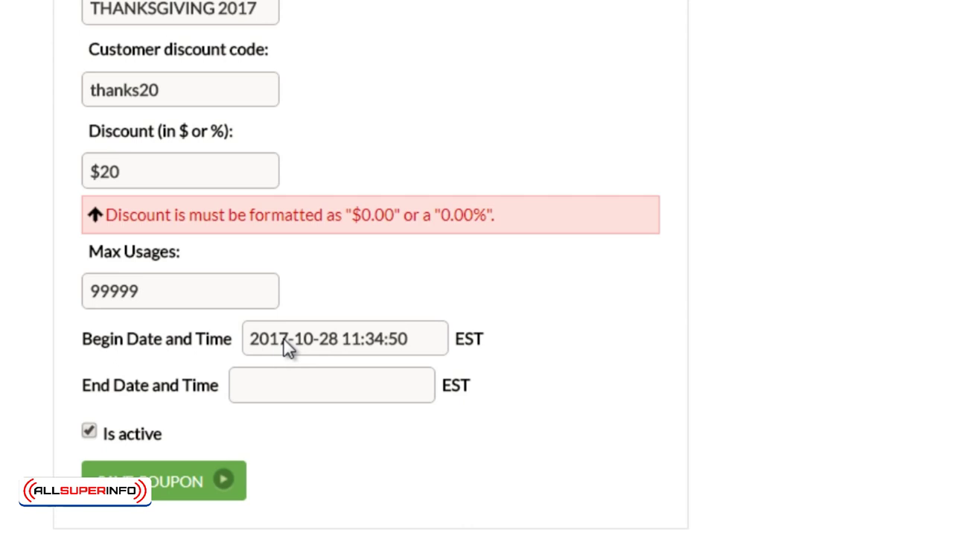
click(274, 400)
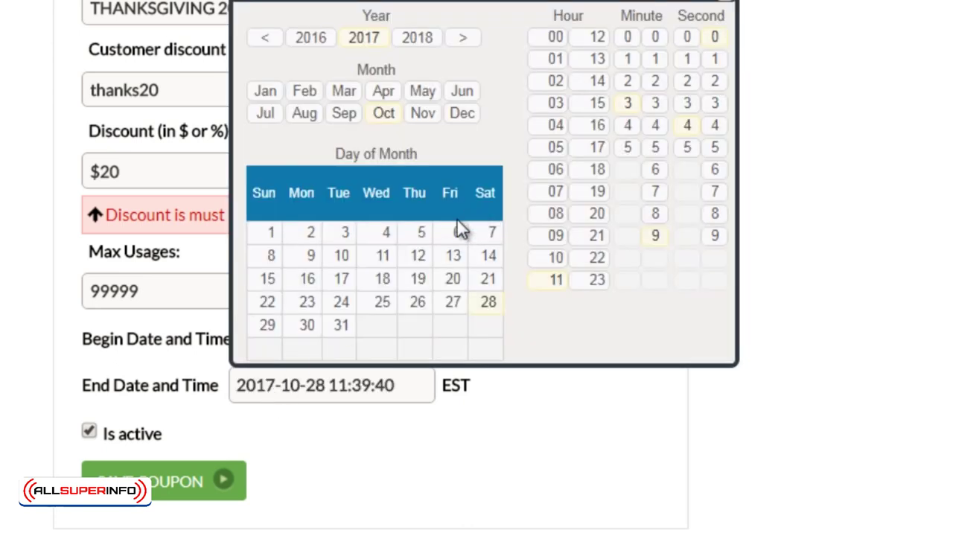
click(420, 117)
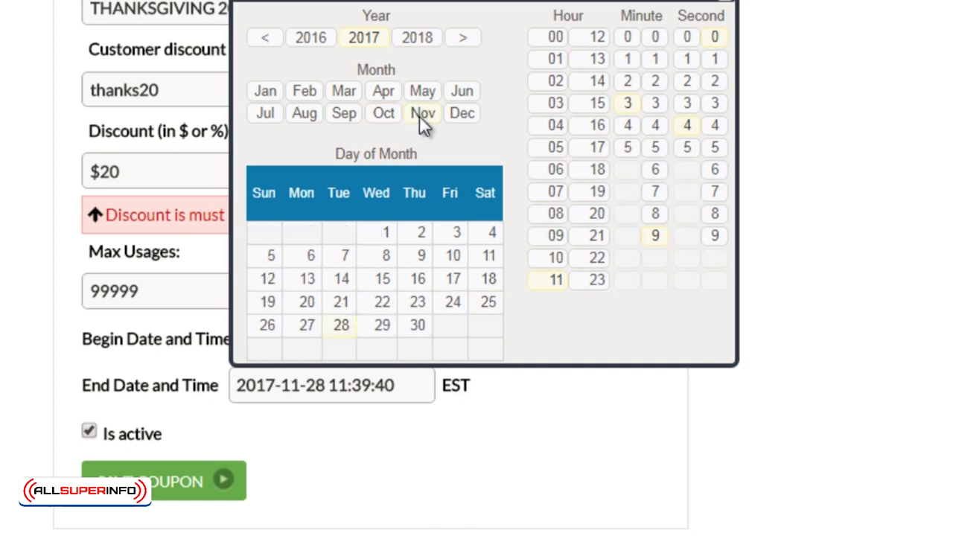
click(386, 236)
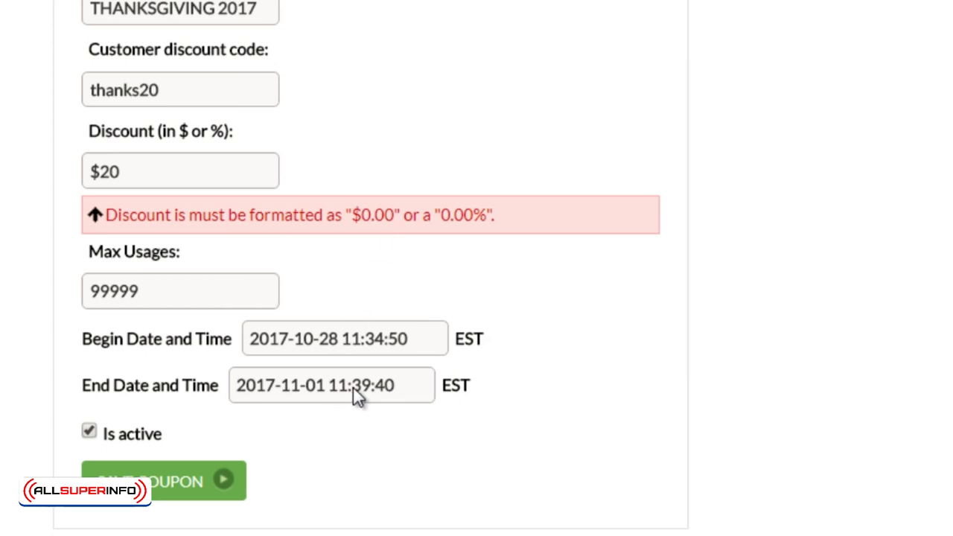
click(357, 398)
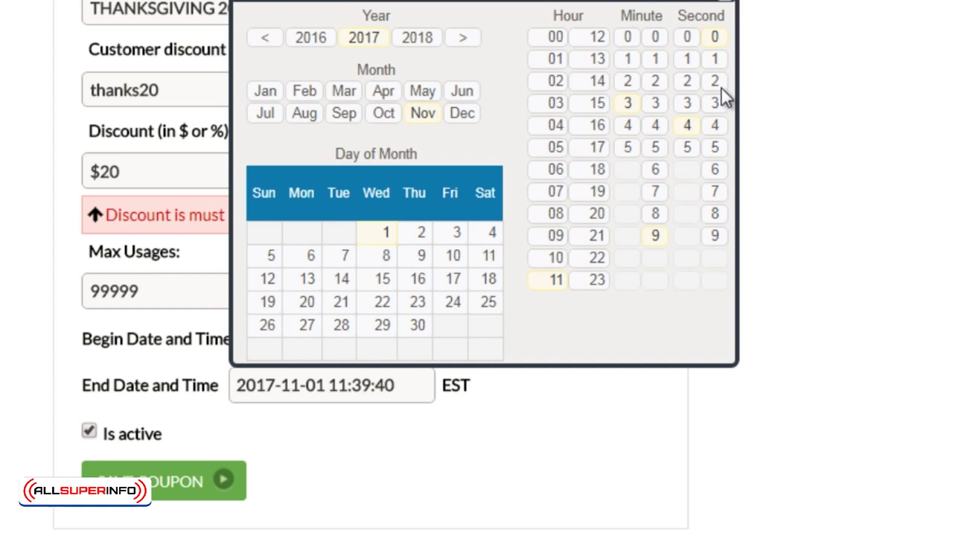
click(633, 157)
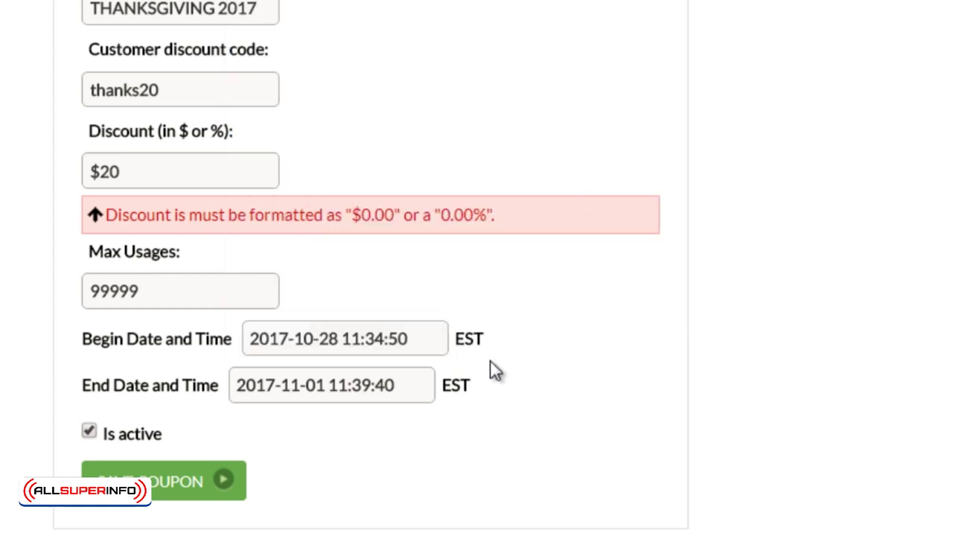
drag(467, 384, 442, 385)
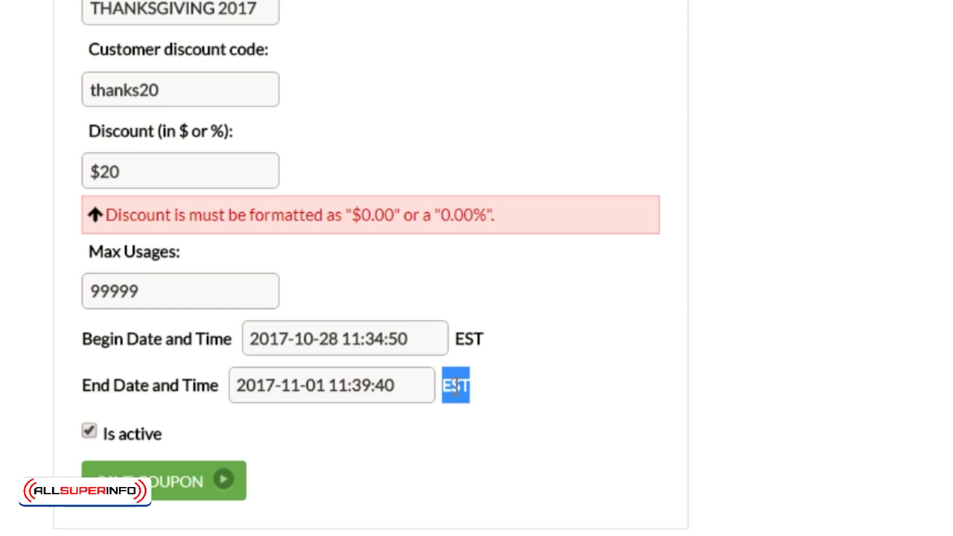
click(37, 224)
scroll(34, 261, up, 1)
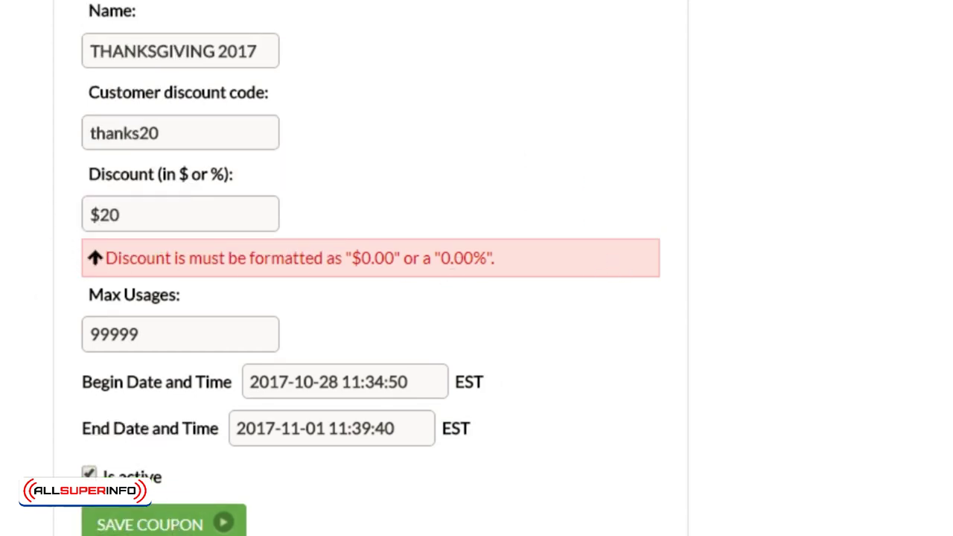